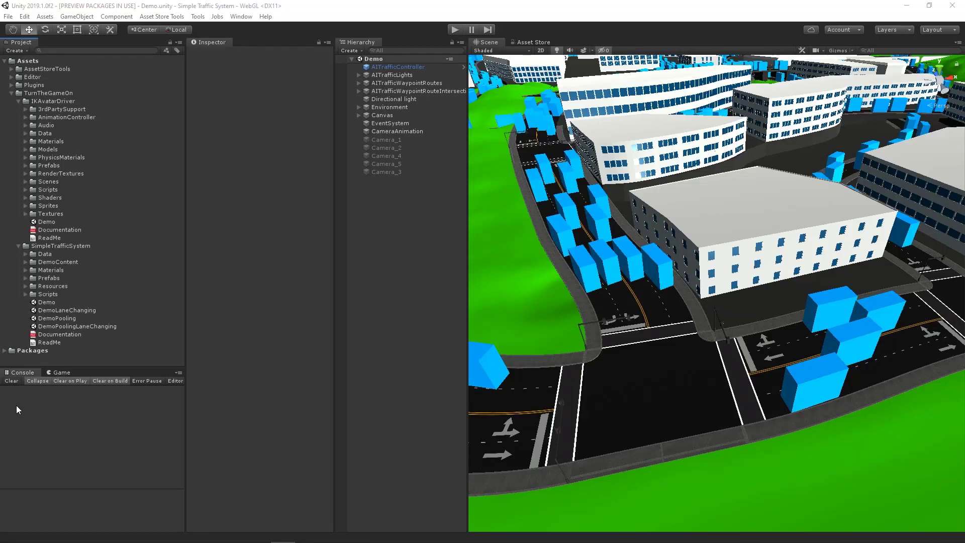
- Look over the IKAvatarDriver and SimpleTrafficSystem asset folders, including the traffic system's Demo scene
click(18, 246)
click(19, 101)
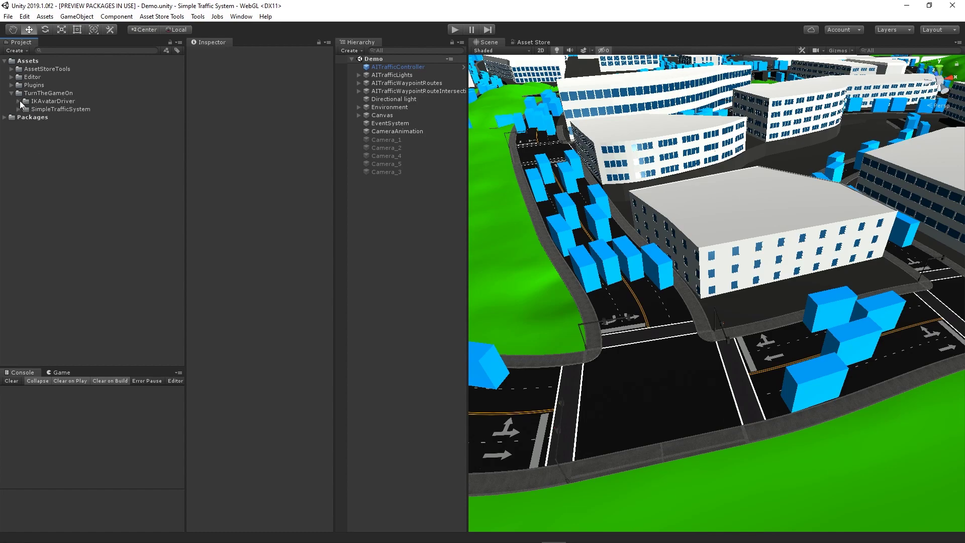
click(68, 104)
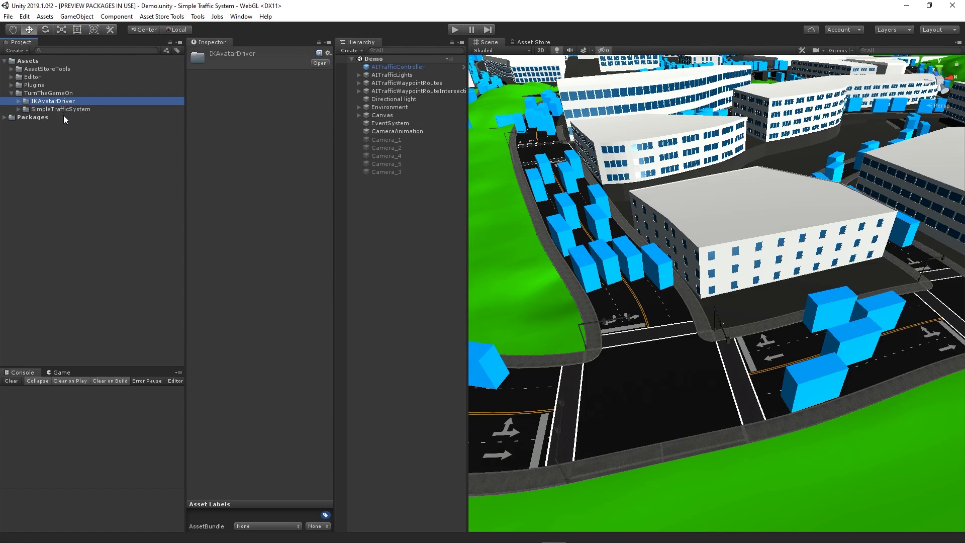
click(60, 110)
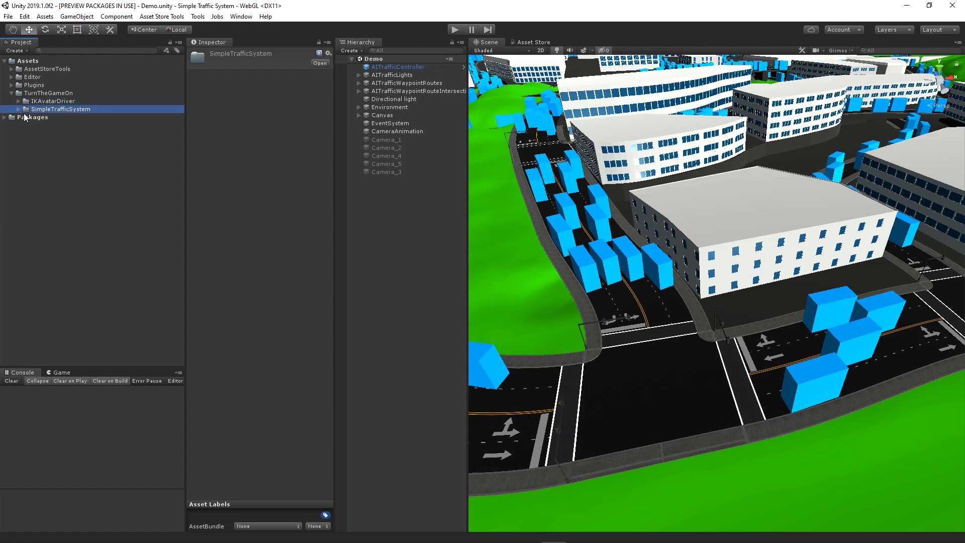
click(18, 110)
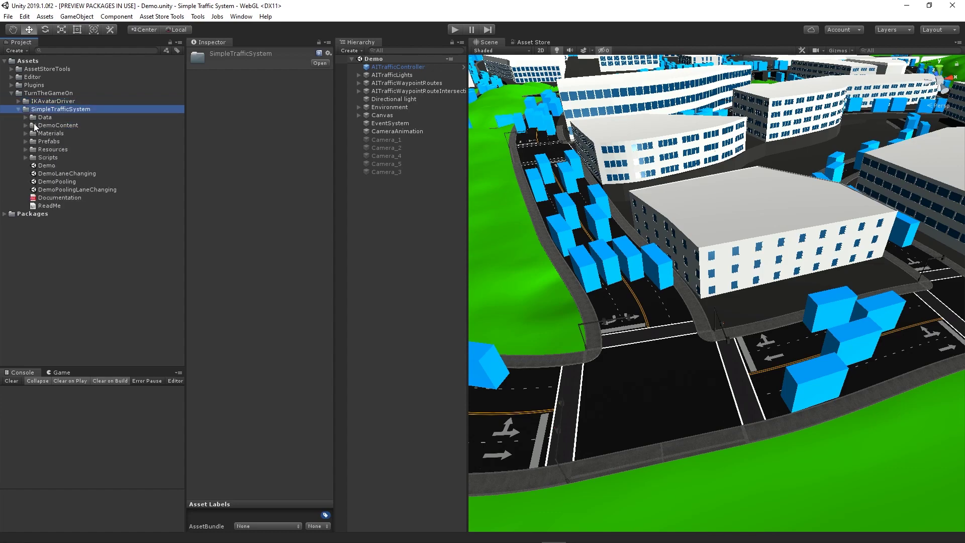
click(53, 165)
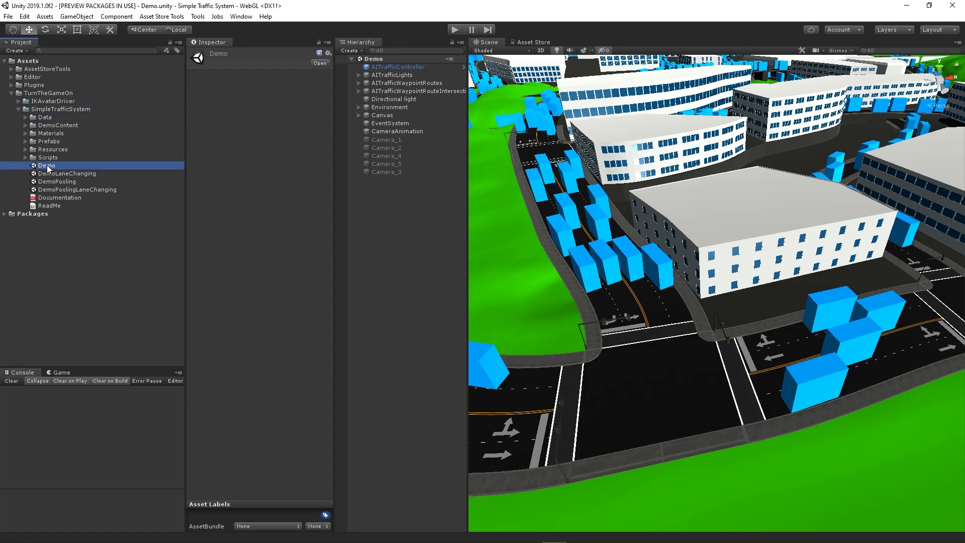
- Import the AvatarDriver_STS package from the 3rdPartySupport folder of IKAvatarDriver
click(17, 101)
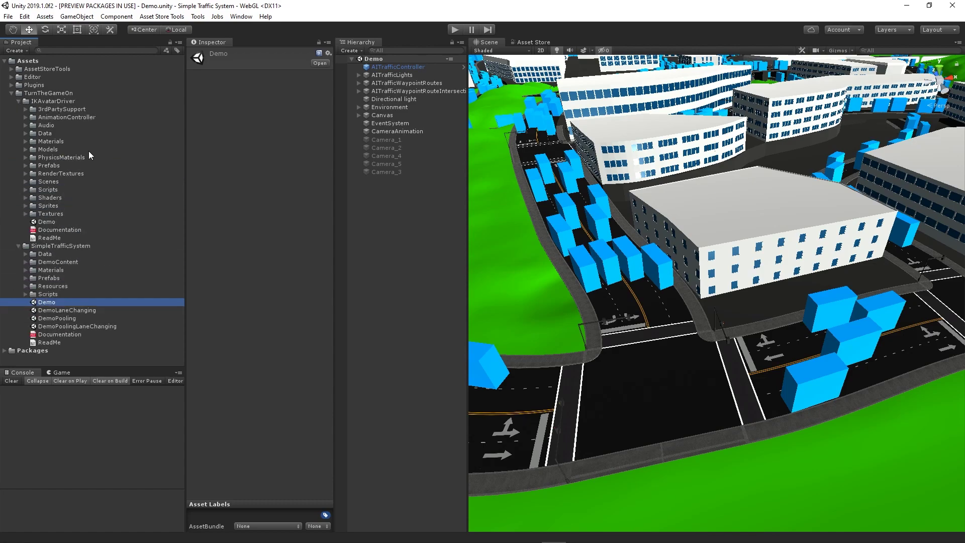
click(26, 110)
click(70, 133)
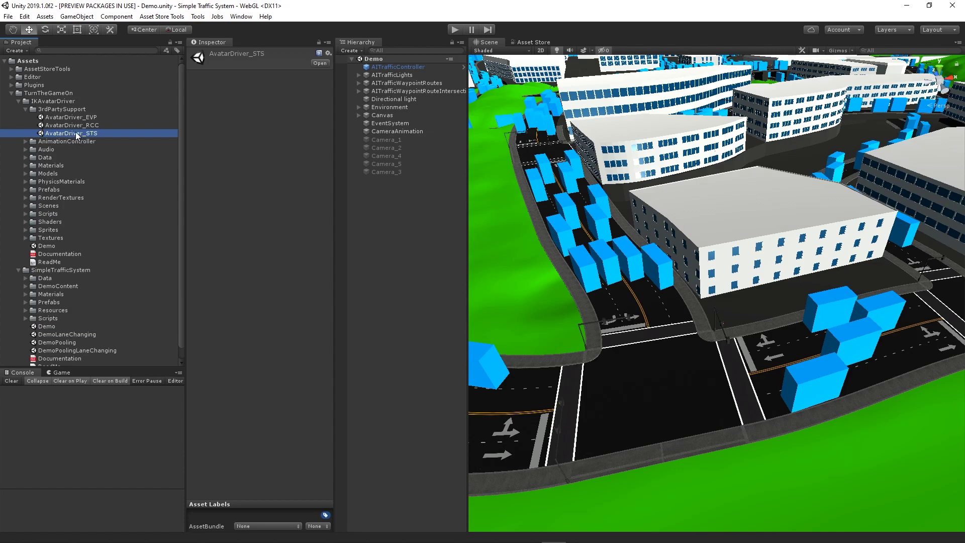
double_click(66, 133)
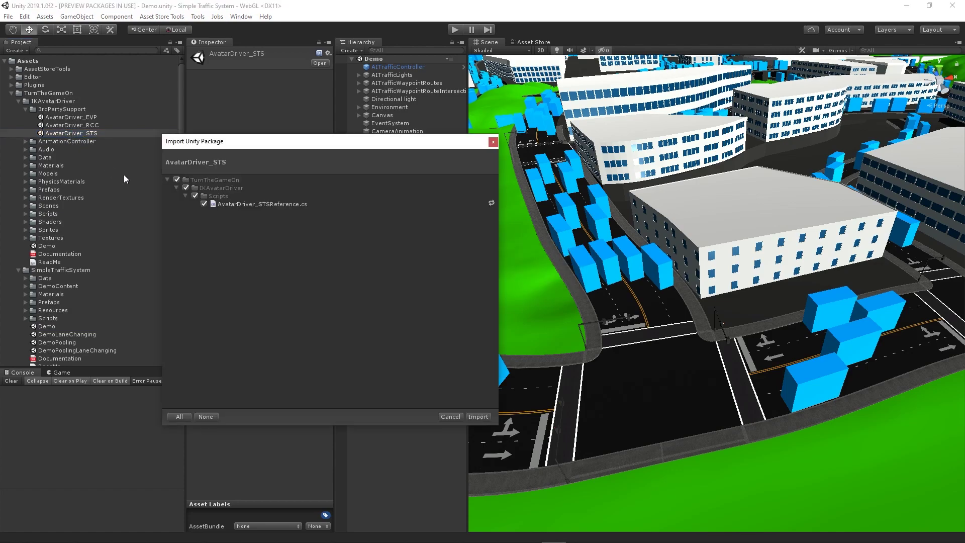
click(479, 417)
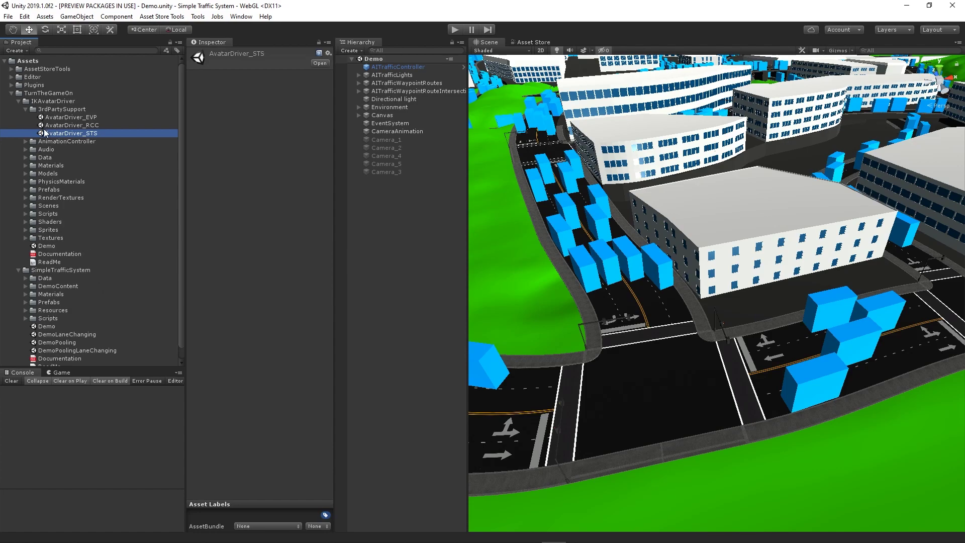
- Preview the AvatarDriver_STS prefab in the Prefabs folder of IKAvatarDriver
click(26, 108)
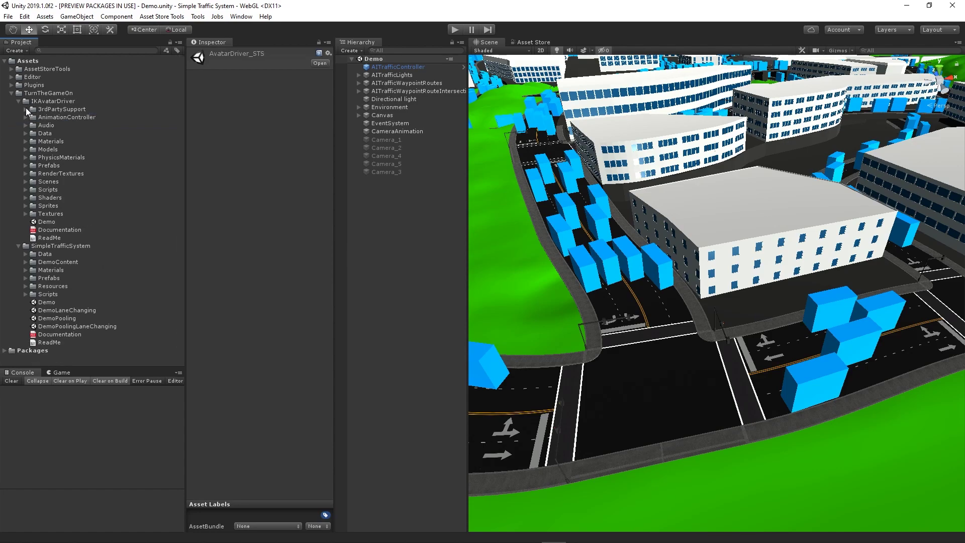
click(26, 165)
click(80, 206)
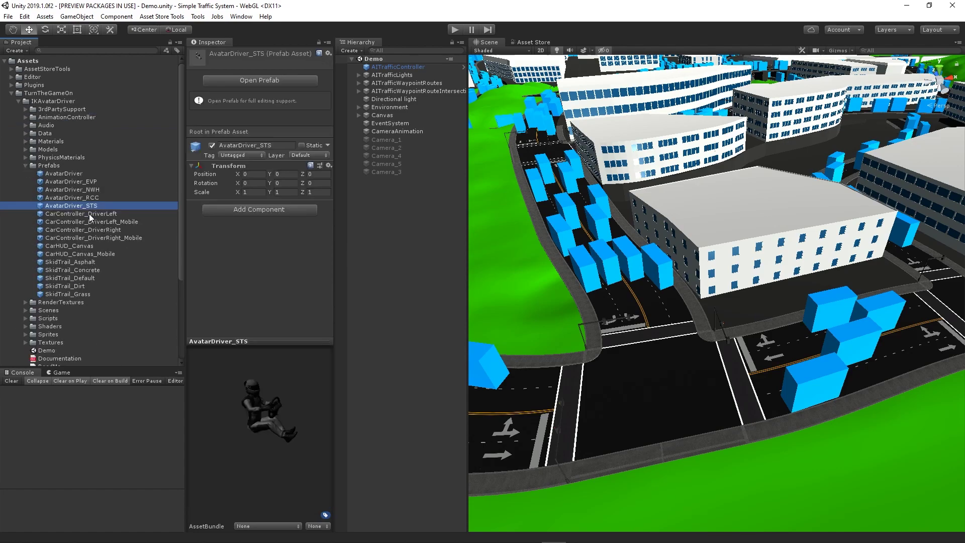
- Open the AITrafficCar__Random prefab from the SimpleTrafficSystem Prefabs folder for editing
scroll(107, 231, down, 5)
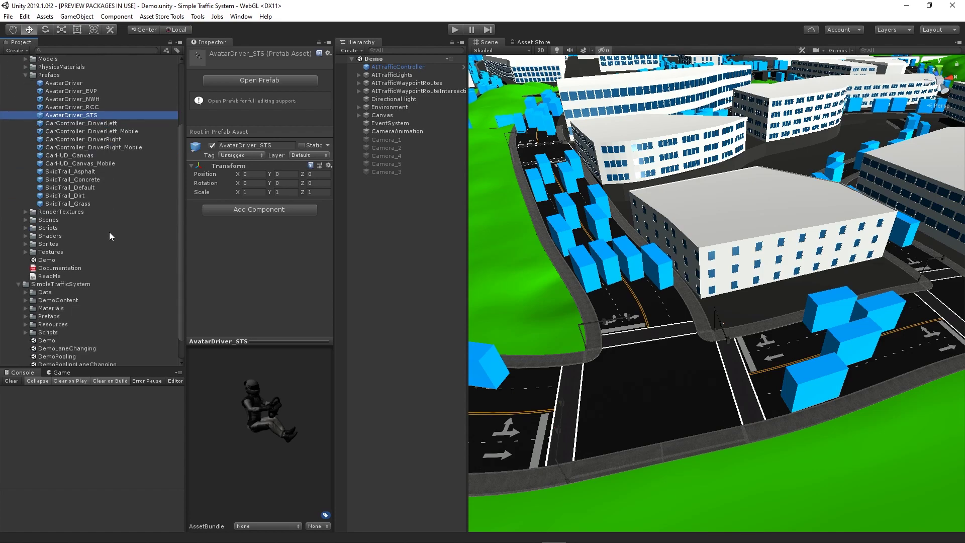
click(25, 289)
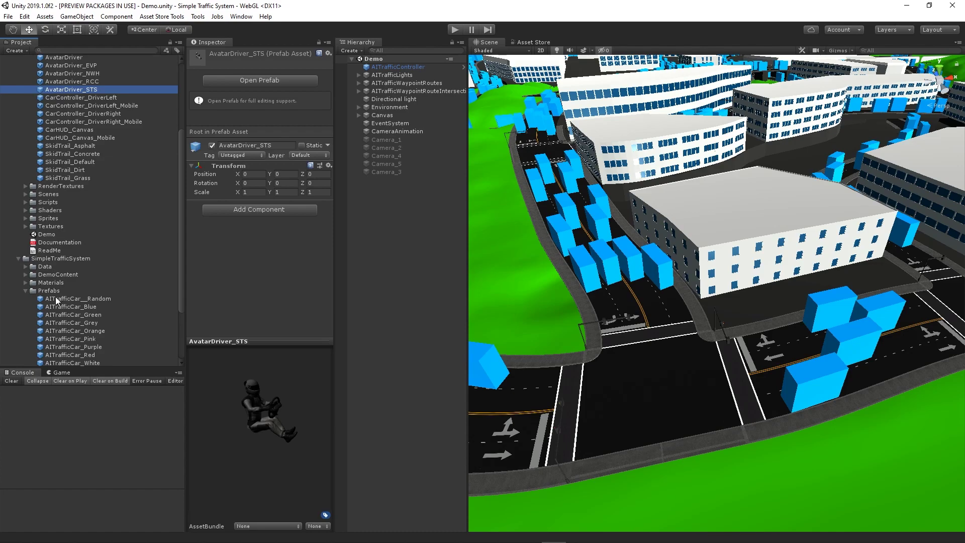
click(50, 290)
click(51, 299)
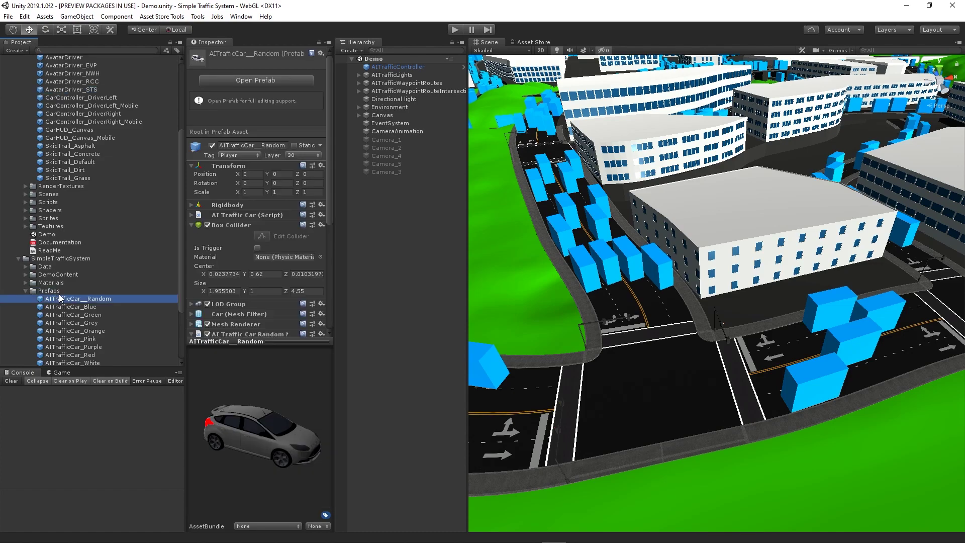
click(276, 79)
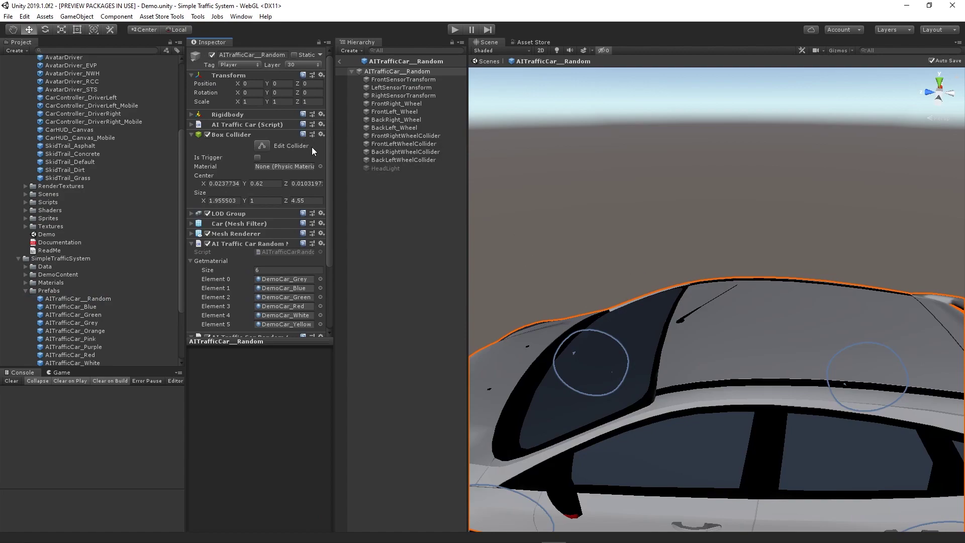
- Add the AvatarDriver_STS prefab as a child of AITrafficCar__Random and select the Driver object under its BodyJoint
scroll(116, 202, up, 3)
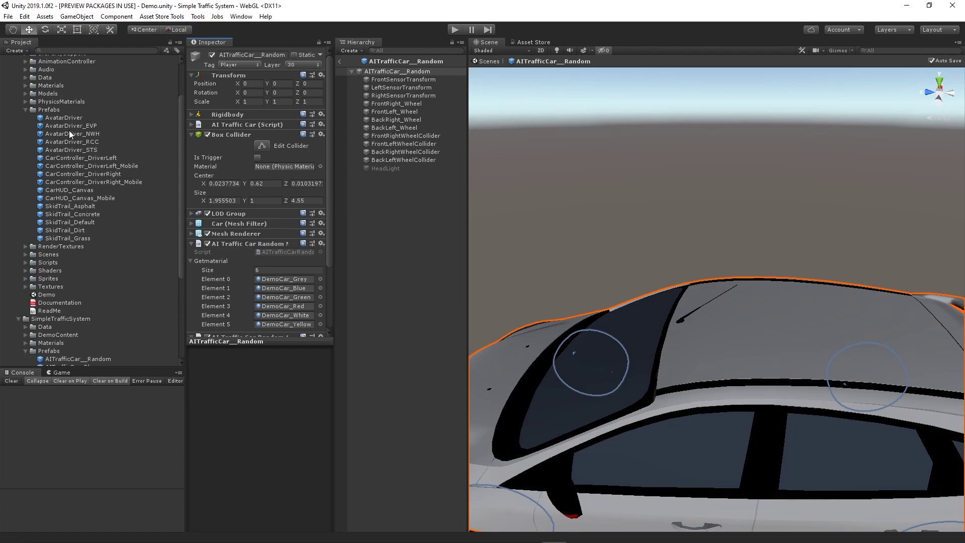
drag(76, 150, 396, 173)
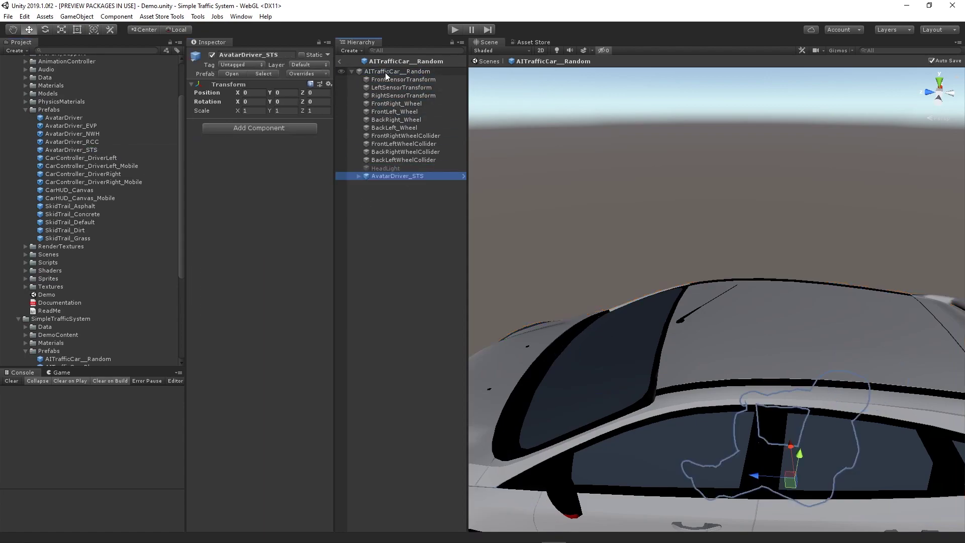
click(358, 177)
click(366, 184)
click(393, 191)
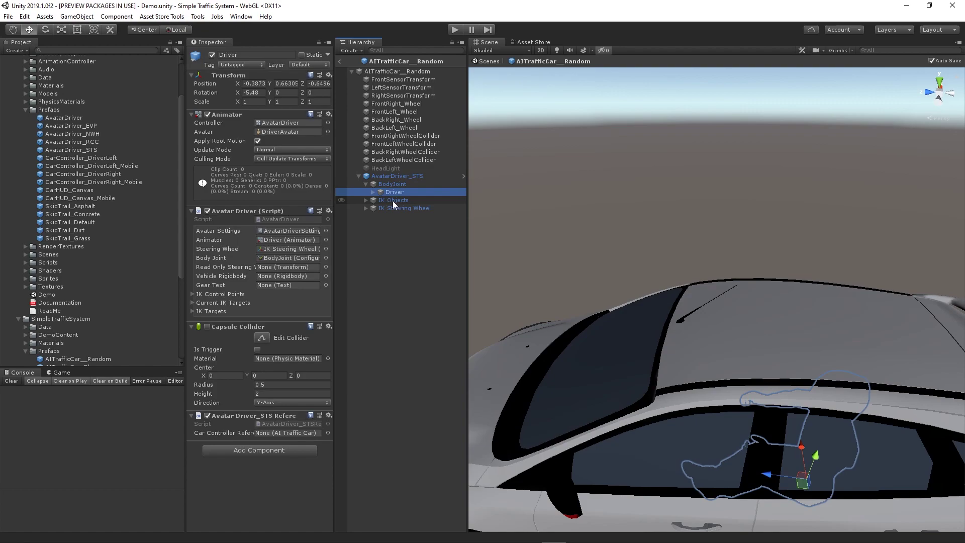
- Assign AITrafficCar__Random as the Driver's Vehicle Rigidbody and as its car controller reference
click(224, 75)
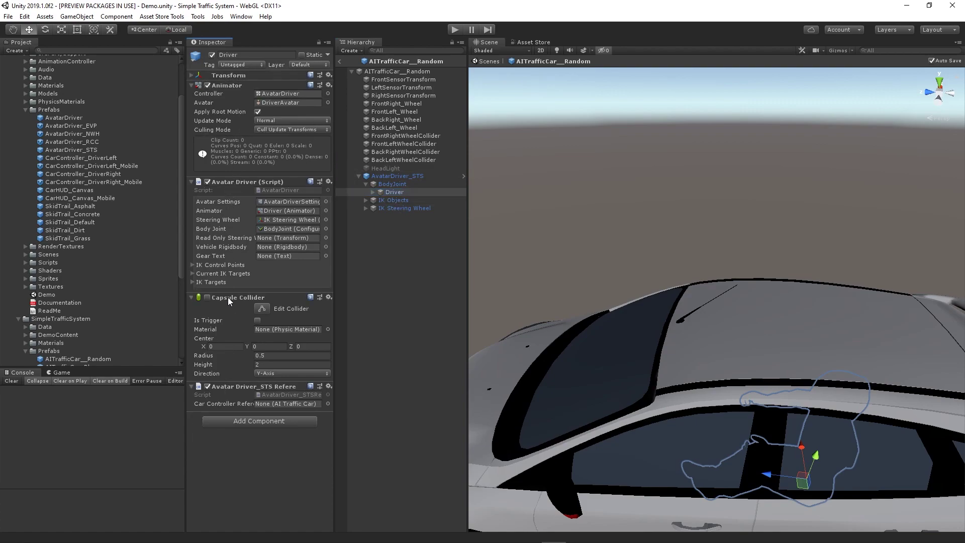
click(228, 297)
click(241, 84)
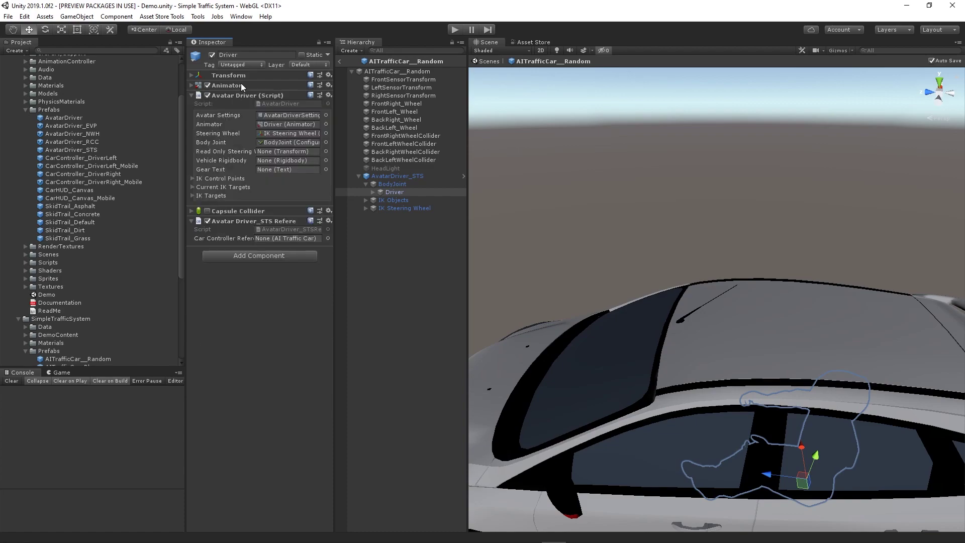
drag(412, 69, 275, 161)
click(272, 160)
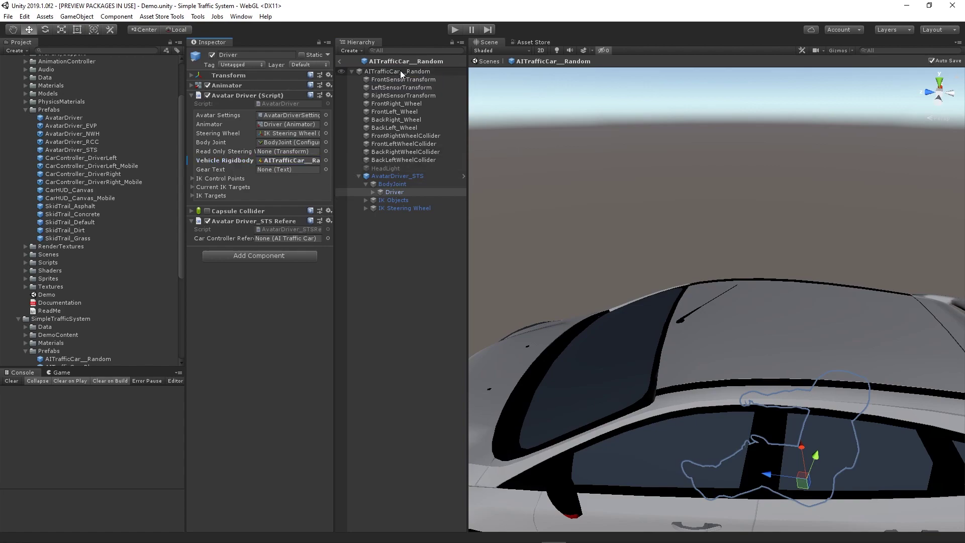
drag(400, 71, 297, 238)
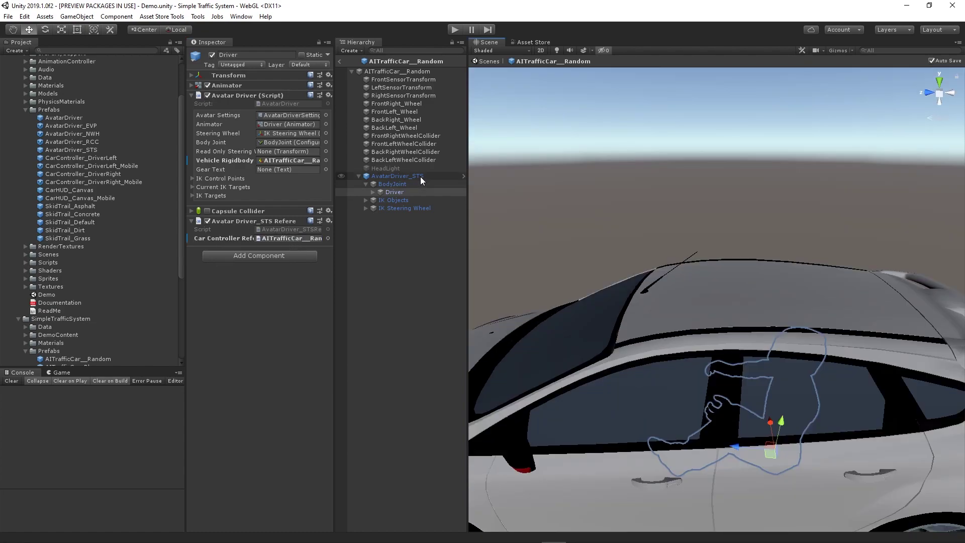
- Move the whole AvatarDriver_STS object forward inside the car and inspect its placement from behind
click(419, 175)
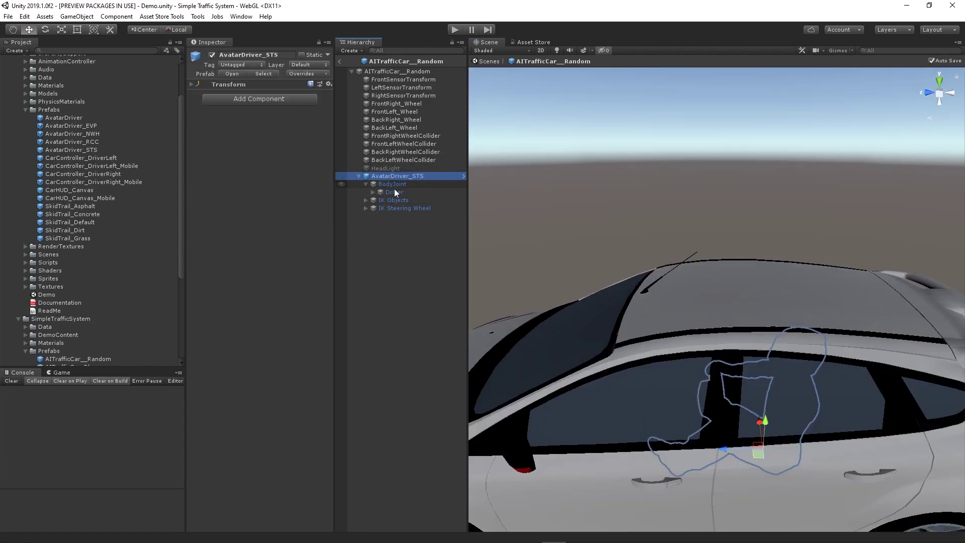
click(357, 176)
drag(723, 449, 683, 451)
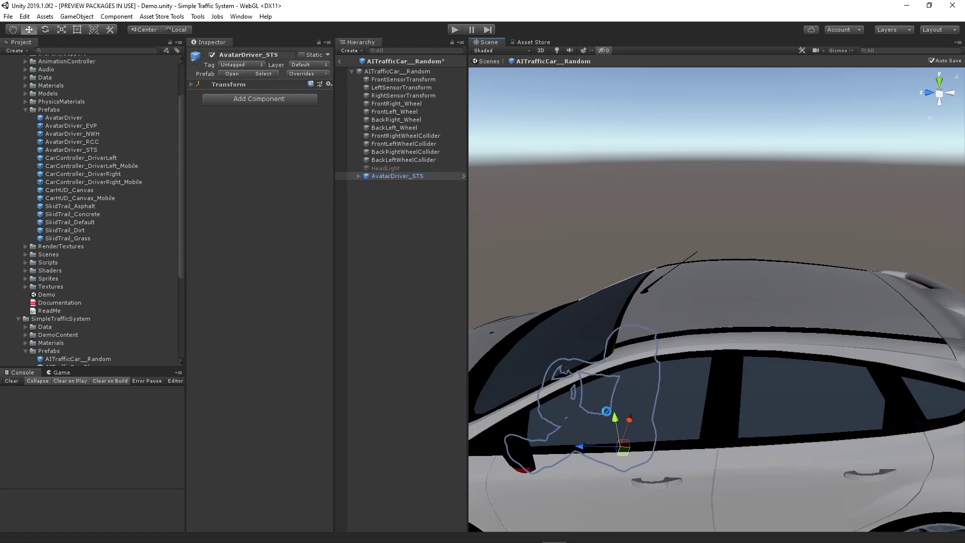
key(f)
right_drag(677, 449, 623, 396)
scroll(622, 396, up, 10)
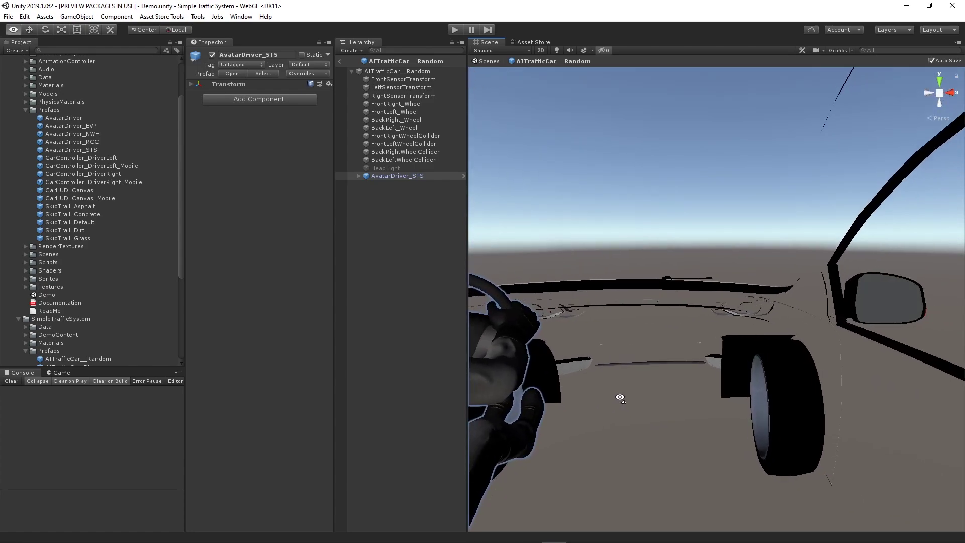
scroll(693, 432, down, 5)
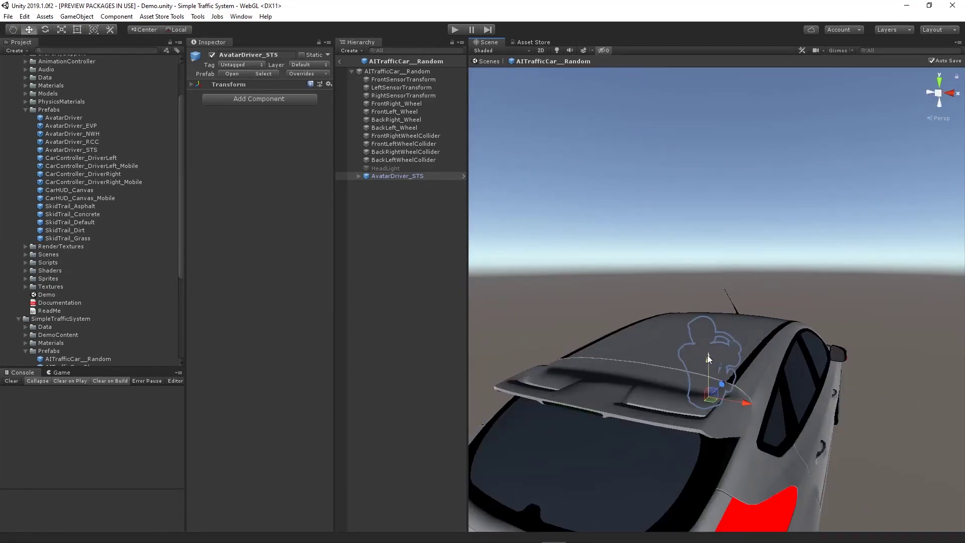
- Raise AvatarDriver_STS above the car's roof and slide it back along the car's length
drag(708, 355, 708, 262)
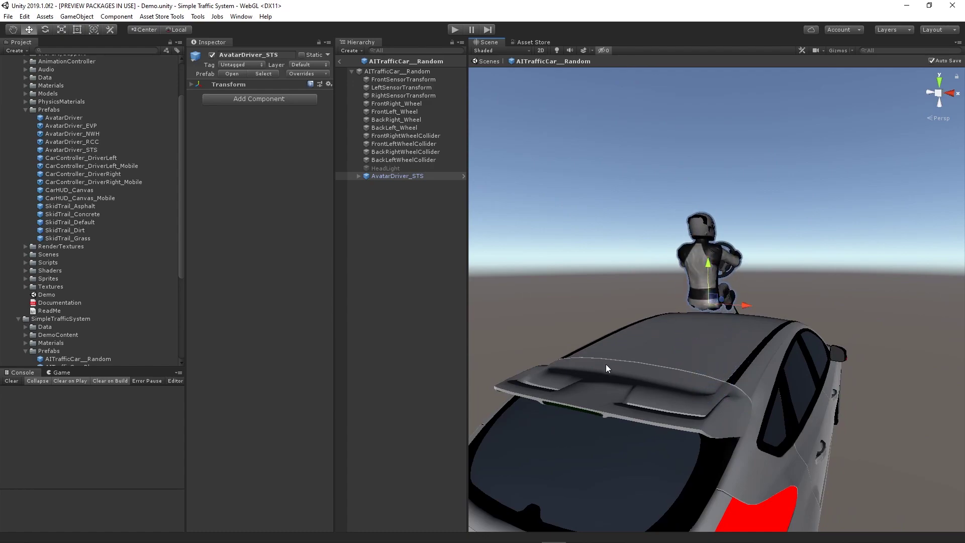
scroll(622, 360, down, 3)
scroll(710, 322, up, 10)
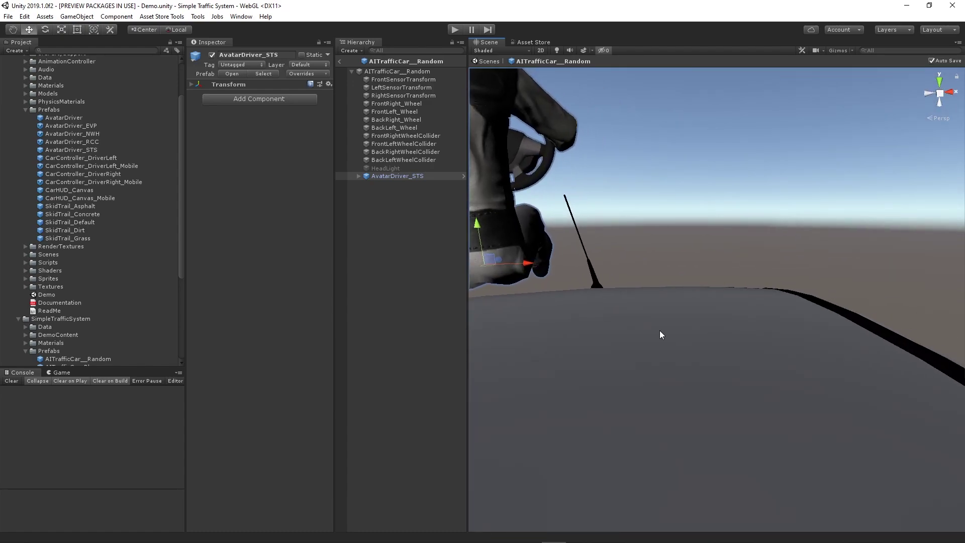
alt+drag(662, 335, 773, 363)
scroll(773, 358, down, 6)
drag(665, 318, 695, 329)
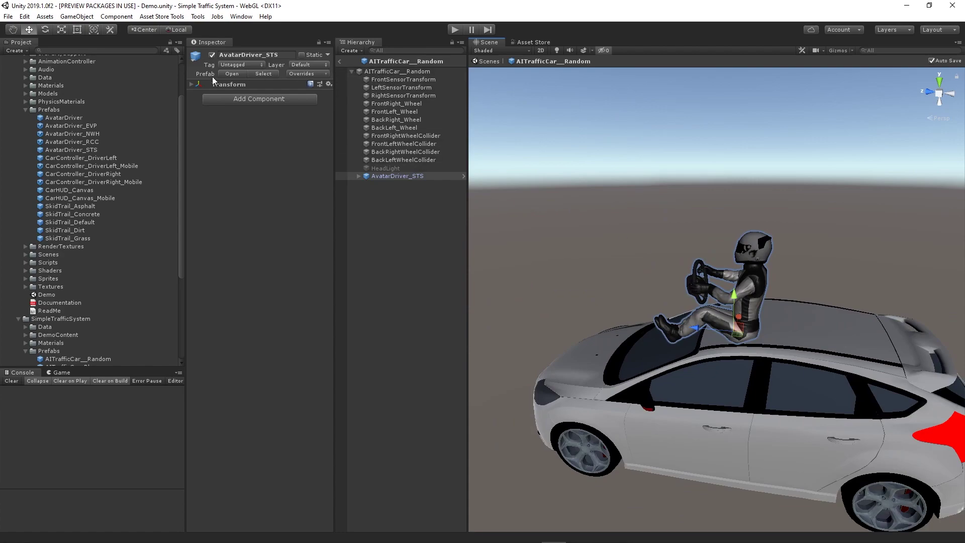
- Exit prefab editing to the Demo scene, run it, and bring the Console forward
click(340, 61)
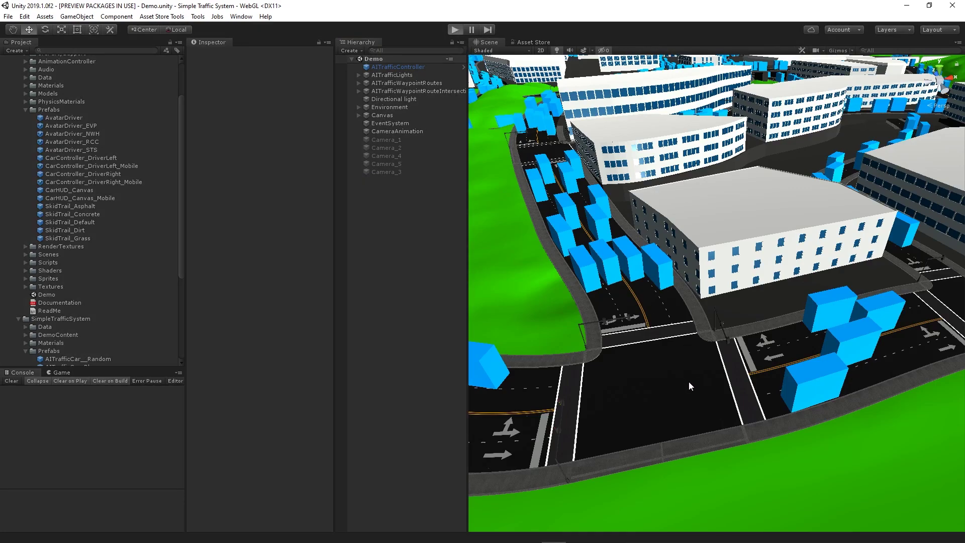
key(ctrl+p)
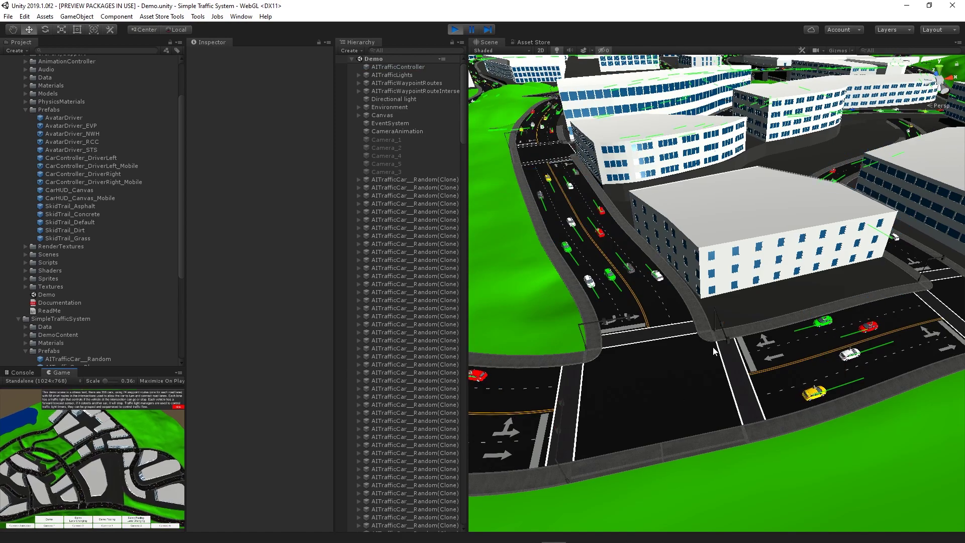
right_drag(713, 347, 674, 263)
key(ctrl+shift+c)
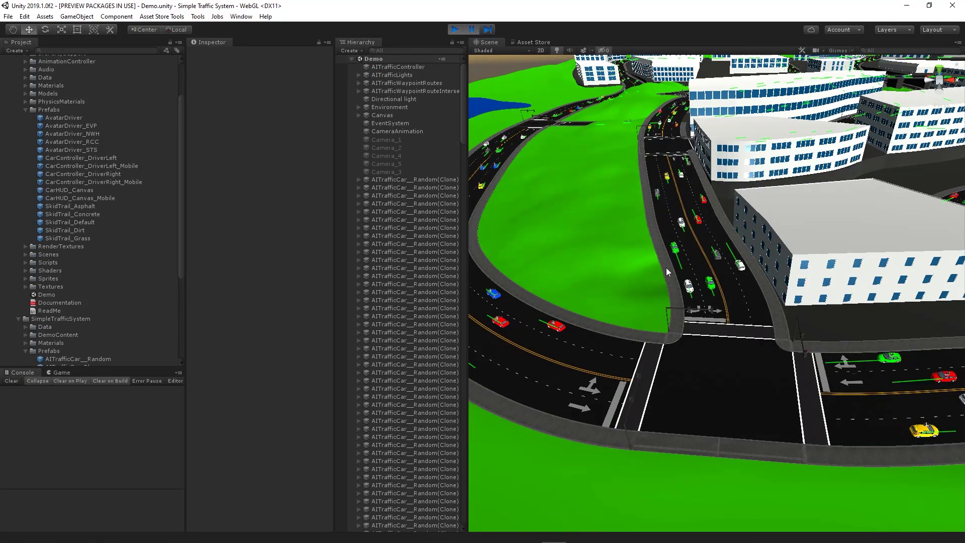
- Select a white traffic car on the road and focus the view on its AvatarDriver_STS child
scroll(666, 267, down, 5)
click(647, 273)
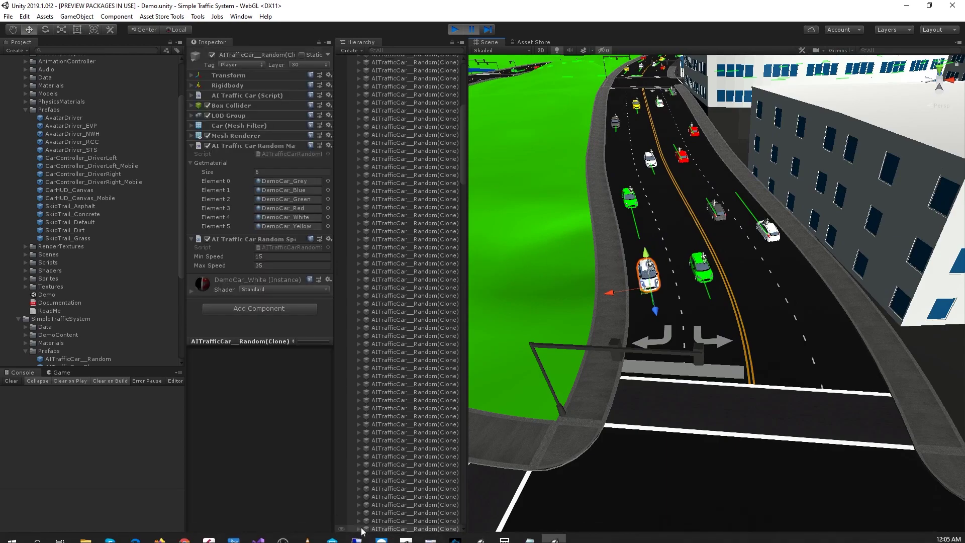
click(359, 529)
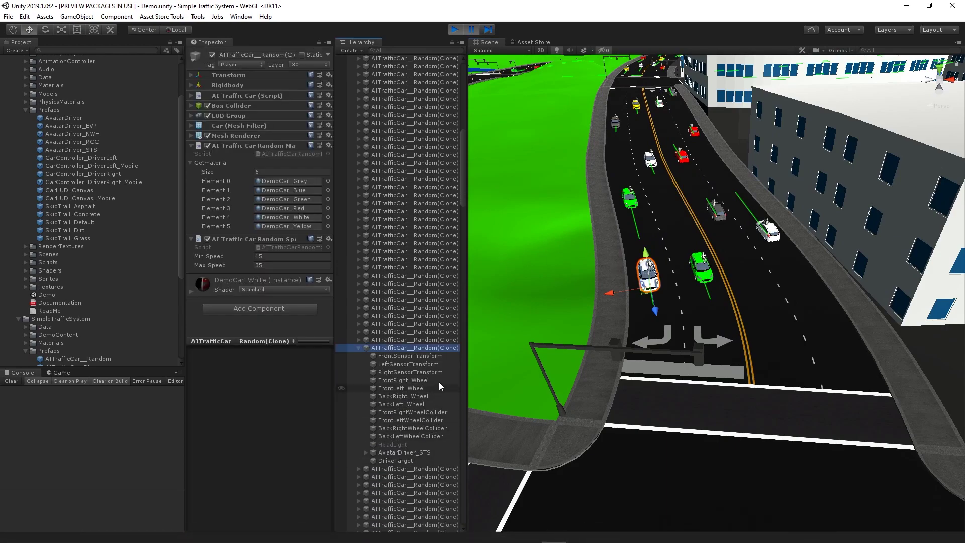
double_click(396, 452)
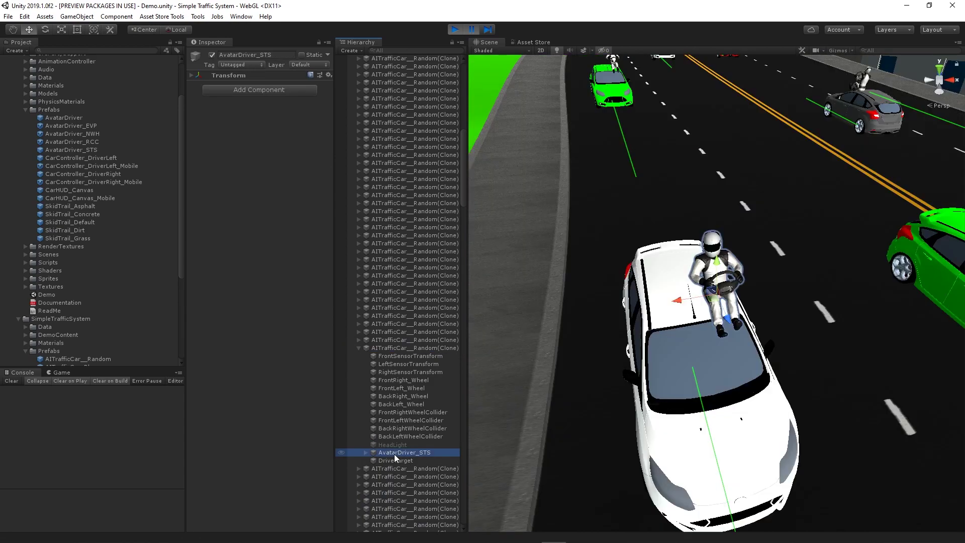
right_drag(805, 443, 785, 399)
middle_drag(786, 399, 701, 315)
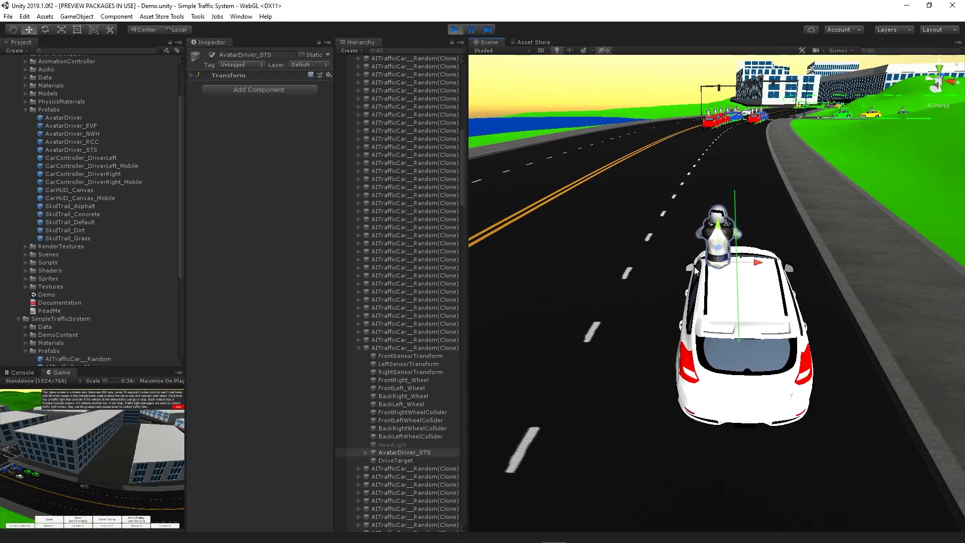
- Pause the simulation, inspect the avatar driver from the front of the car, and resume playing
click(474, 30)
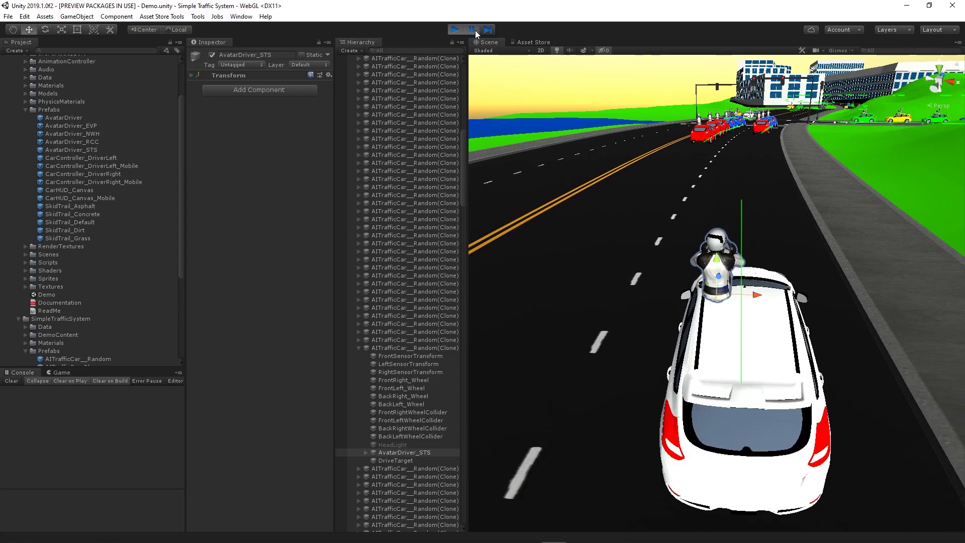
alt+drag(545, 115, 1, 367)
alt+drag(553, 361, 780, 352)
alt+right_drag(781, 352, 731, 230)
key(f)
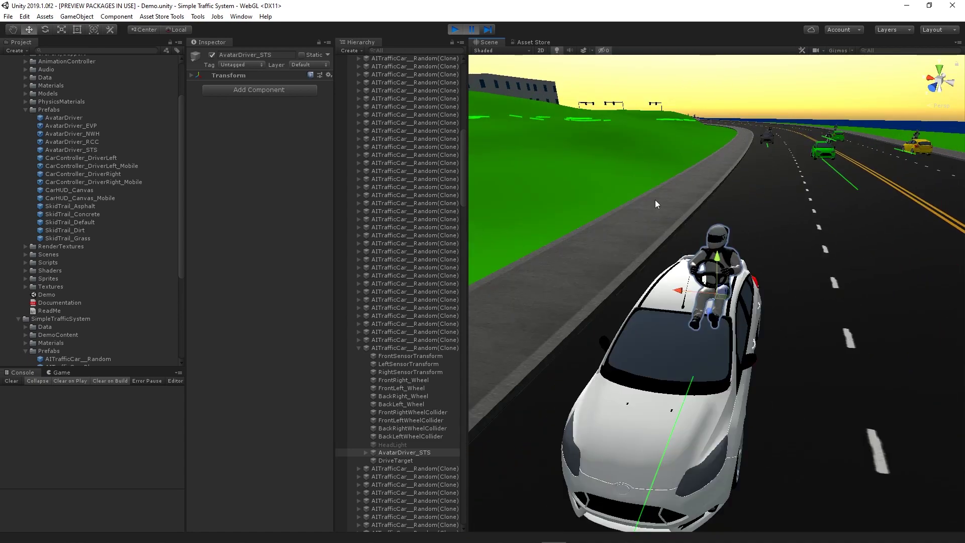
click(472, 29)
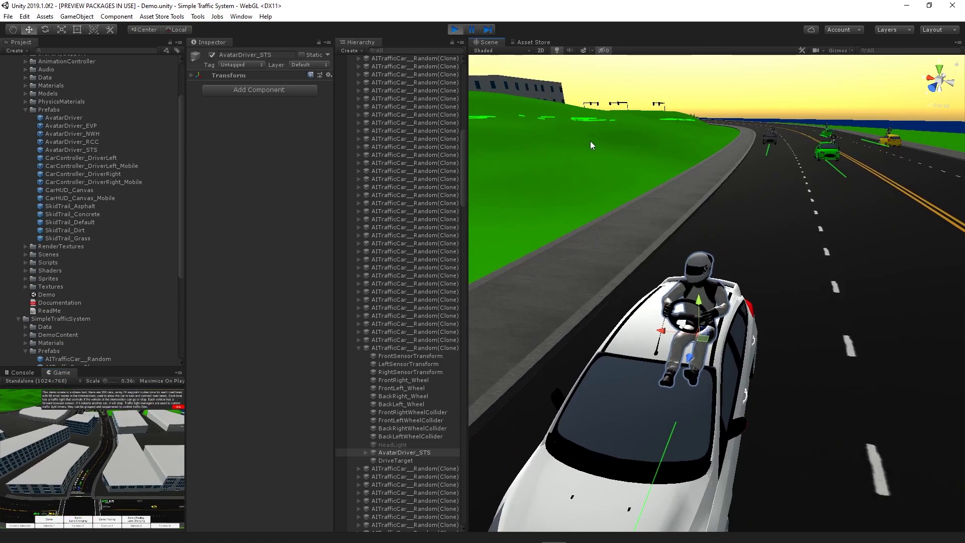